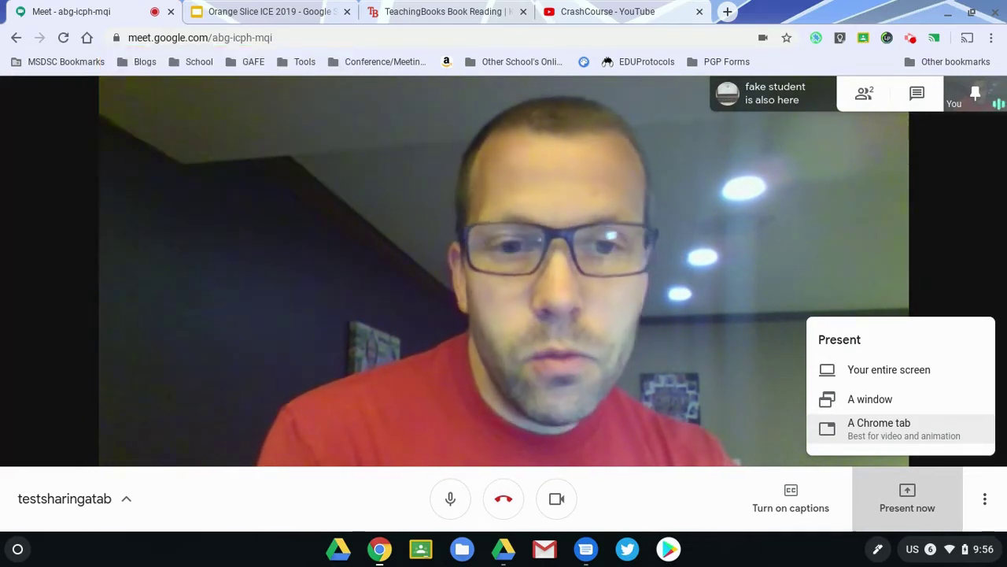
# Record the testsharingatab meeting from More options and accept the recording consent notice.
pyautogui.click(984, 497)
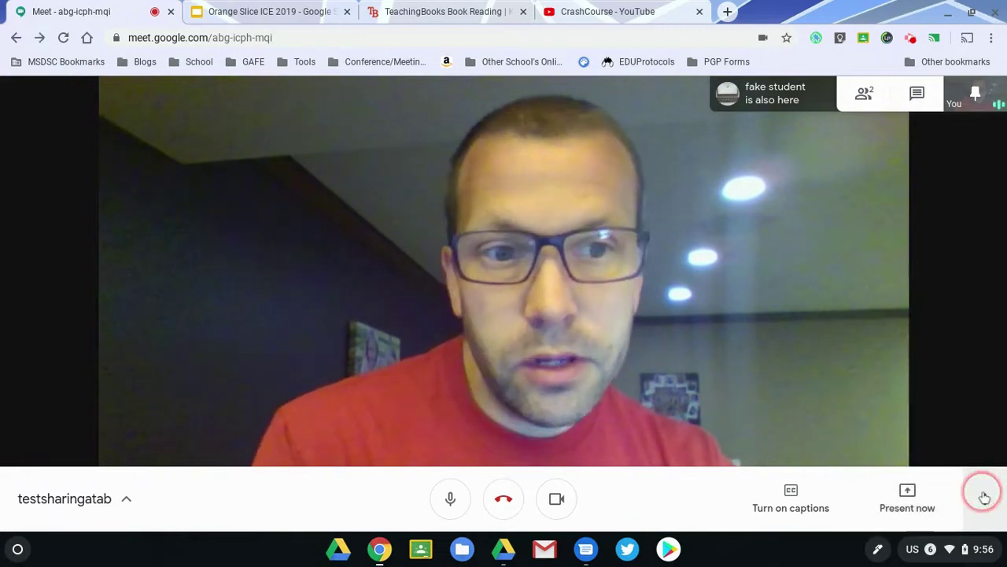
pyautogui.click(984, 498)
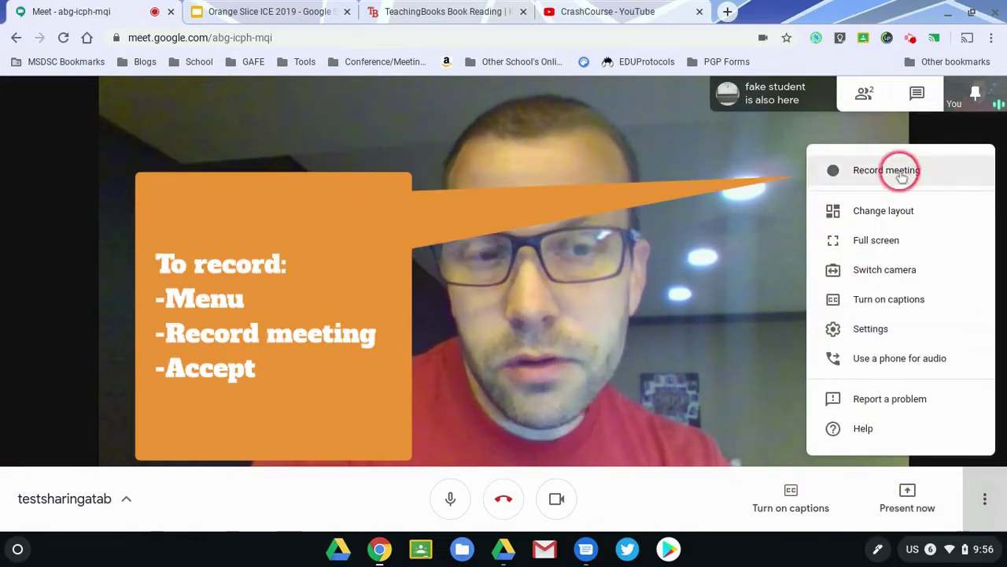
pyautogui.click(902, 175)
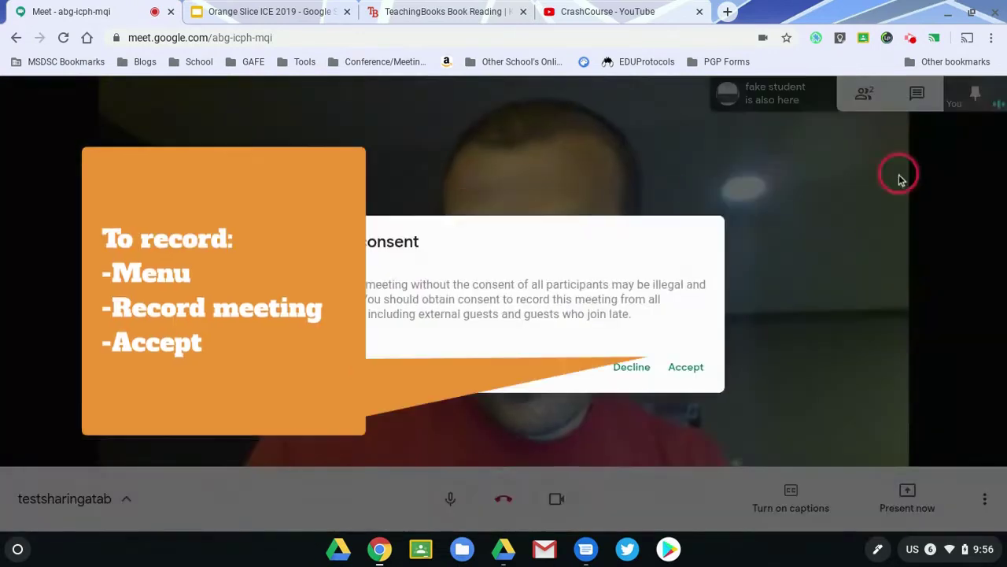
pyautogui.click(688, 359)
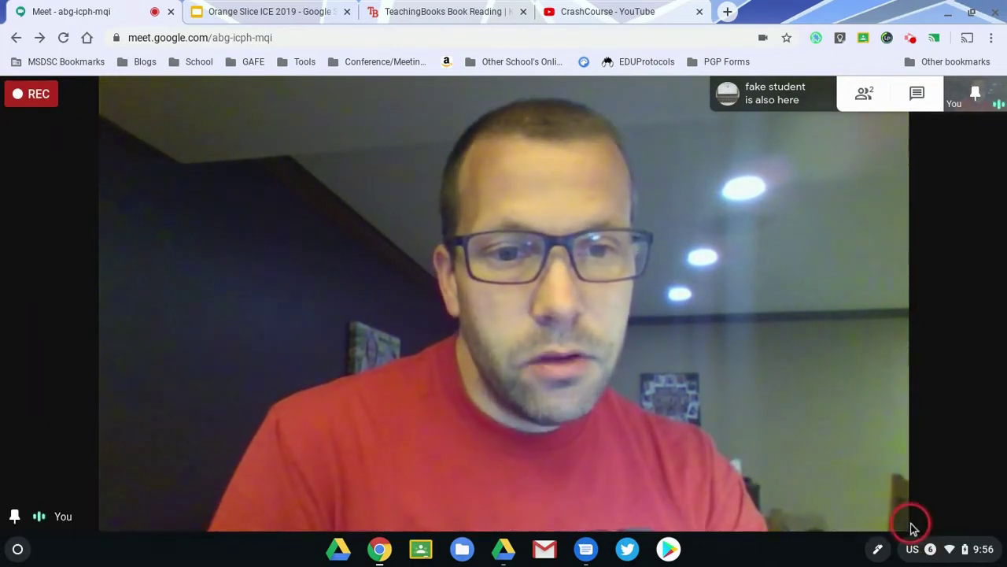
# Present the Orange Slice ICE 2019 - Google Slides Chrome tab to the call, with audio shared.
pyautogui.click(915, 495)
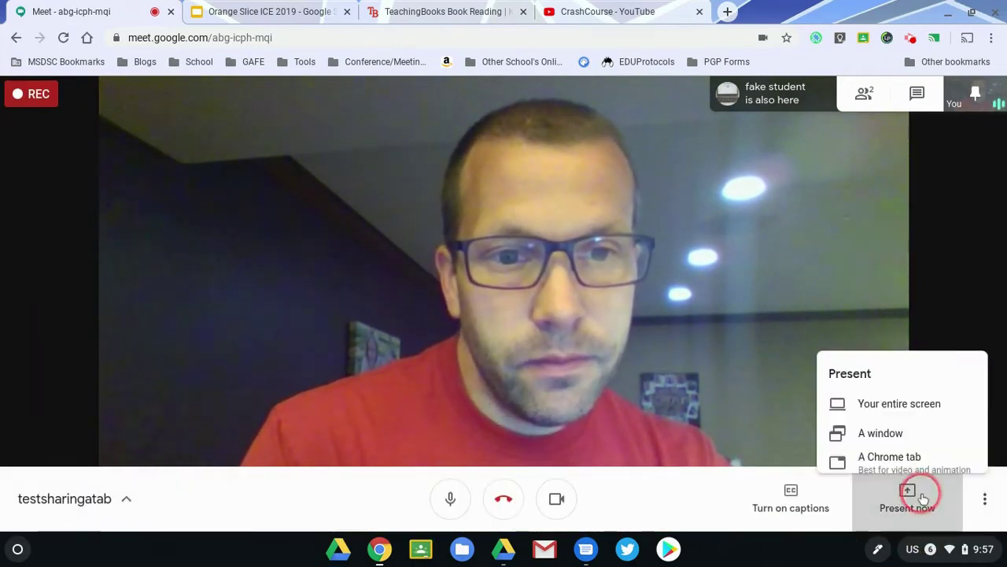
pyautogui.click(914, 435)
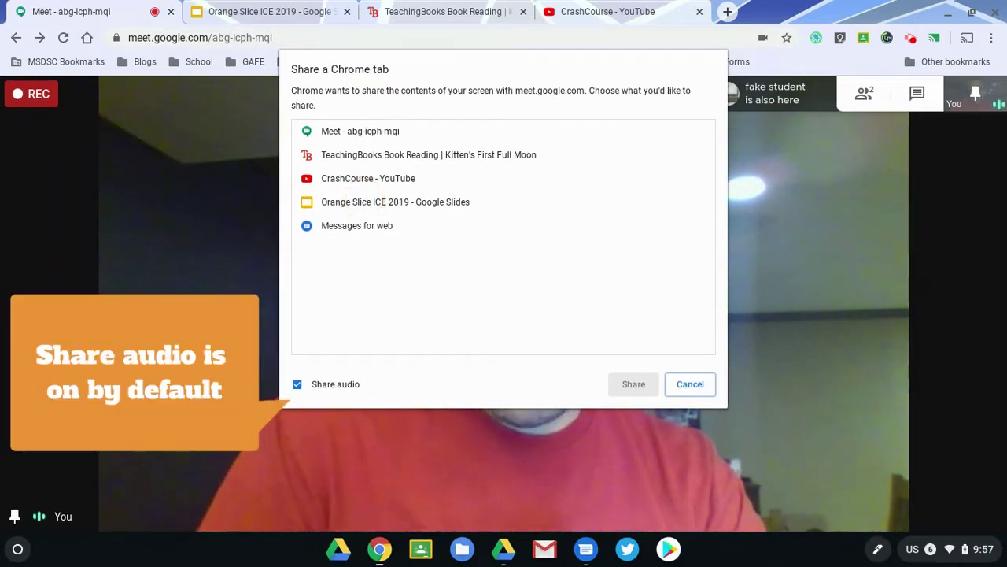
pyautogui.click(364, 202)
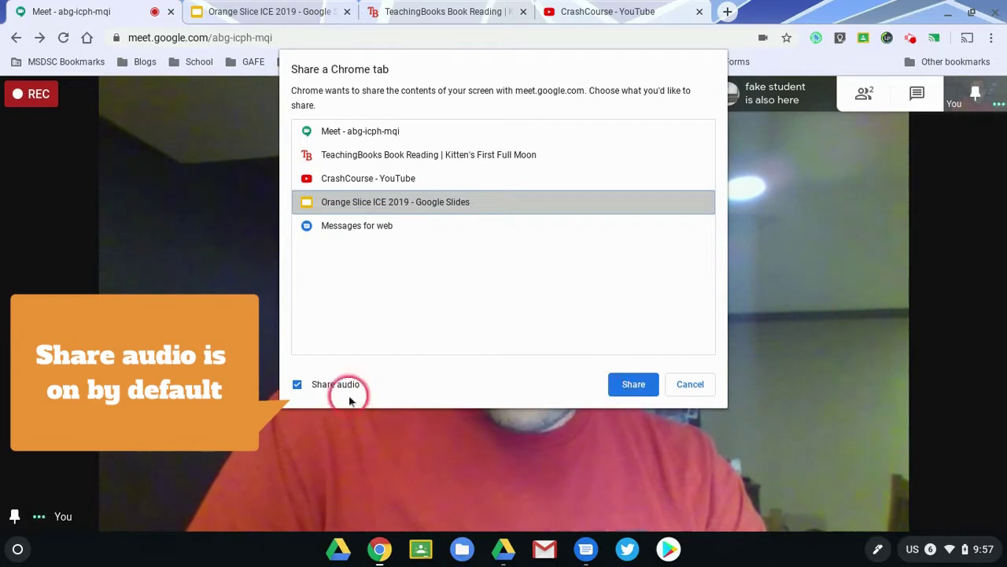
pyautogui.click(630, 383)
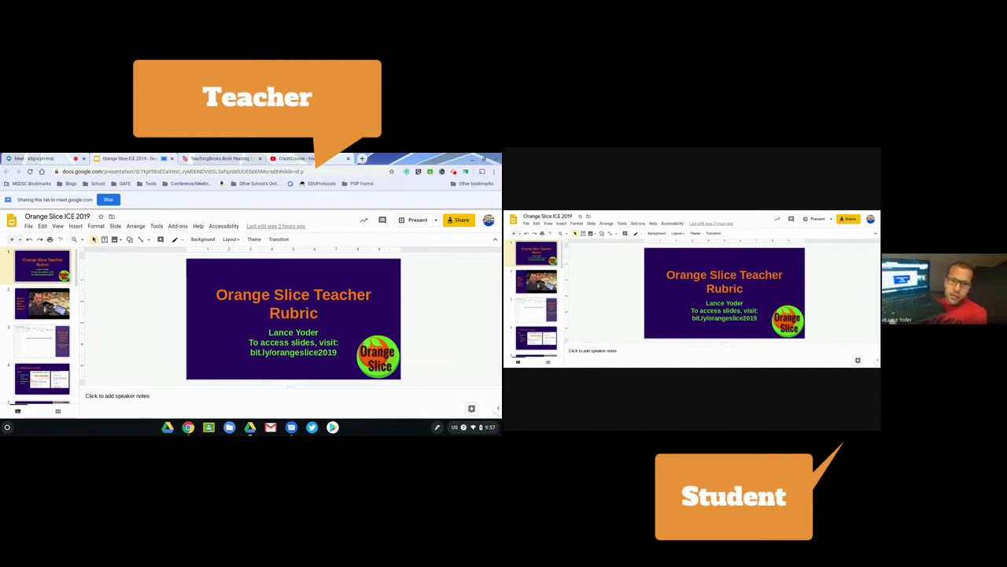
# Check the TeachingBooks and CrashCourse YouTube tabs, then return to the Orange Slice slides.
pyautogui.click(251, 157)
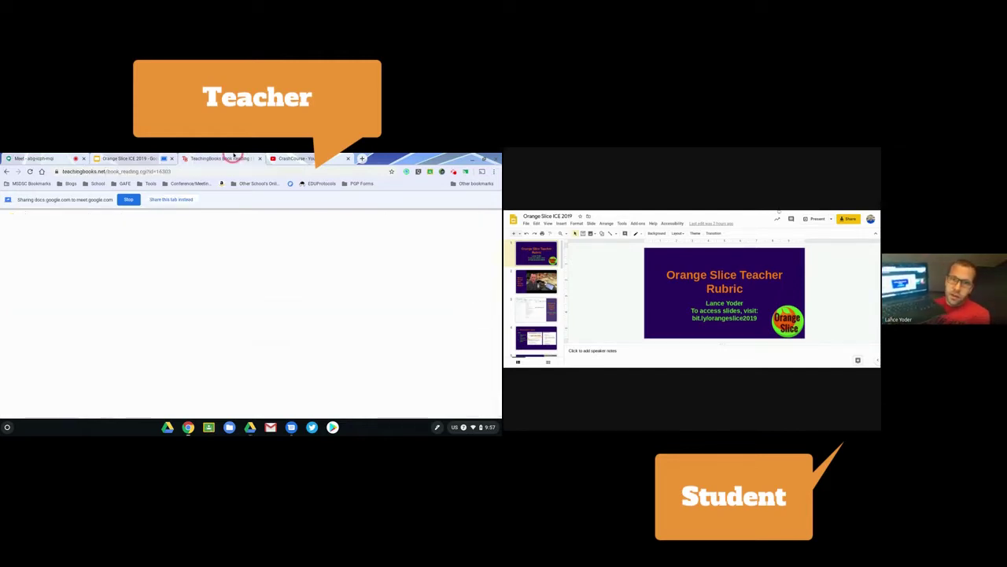
pyautogui.click(307, 156)
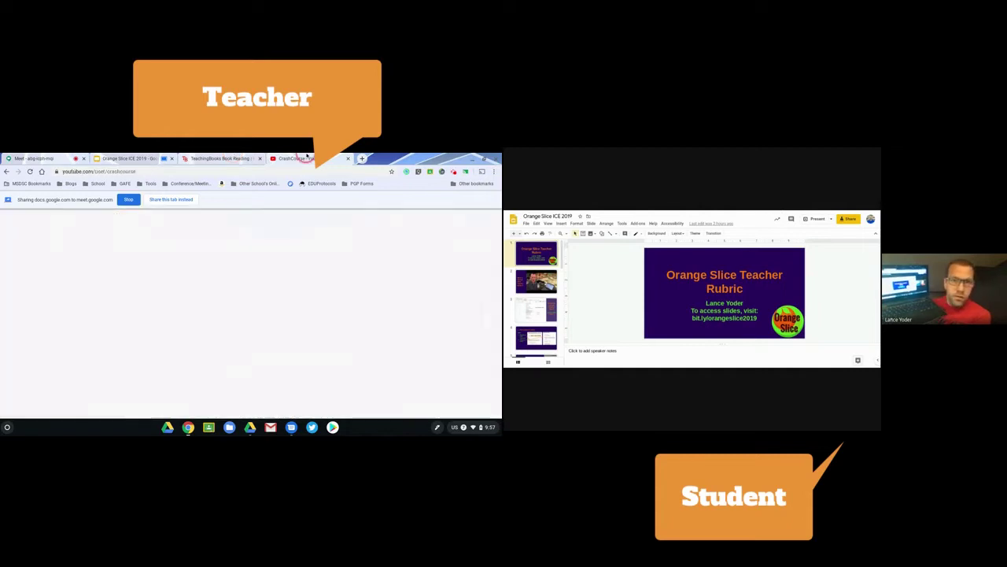
pyautogui.click(226, 157)
pyautogui.click(132, 158)
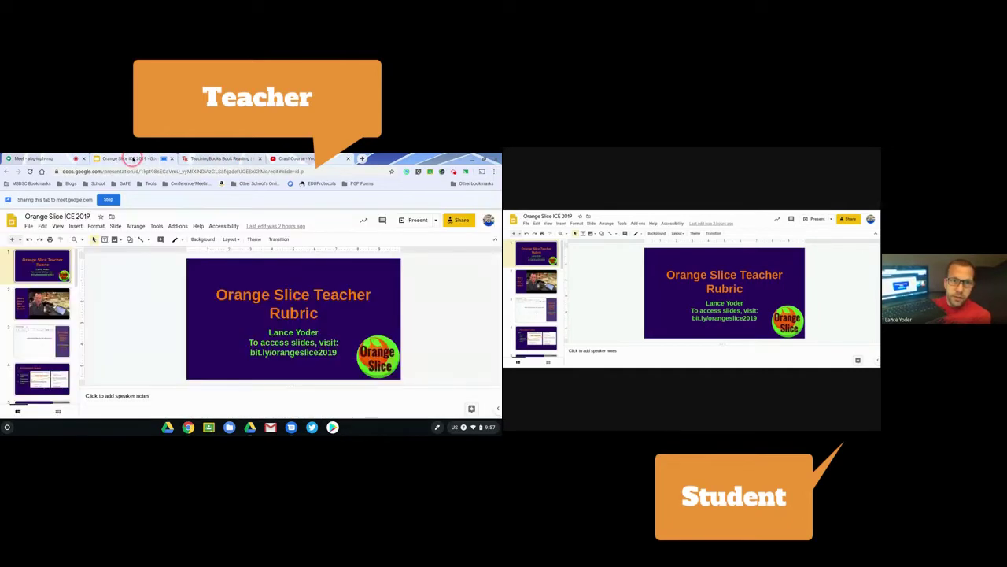
# Start the slideshow, advance to slide 2 and play the embedded rubric video.
pyautogui.click(414, 221)
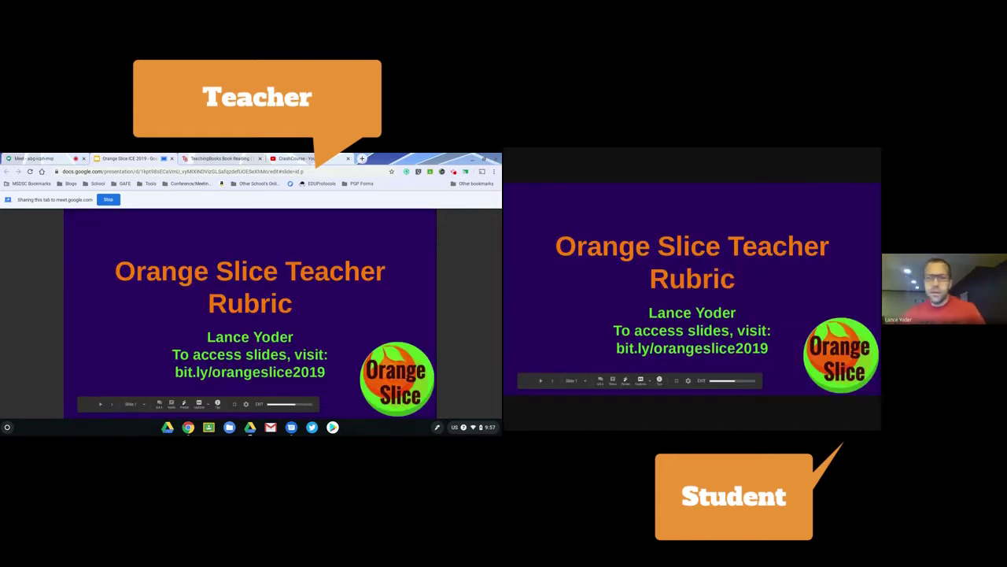
pyautogui.click(112, 405)
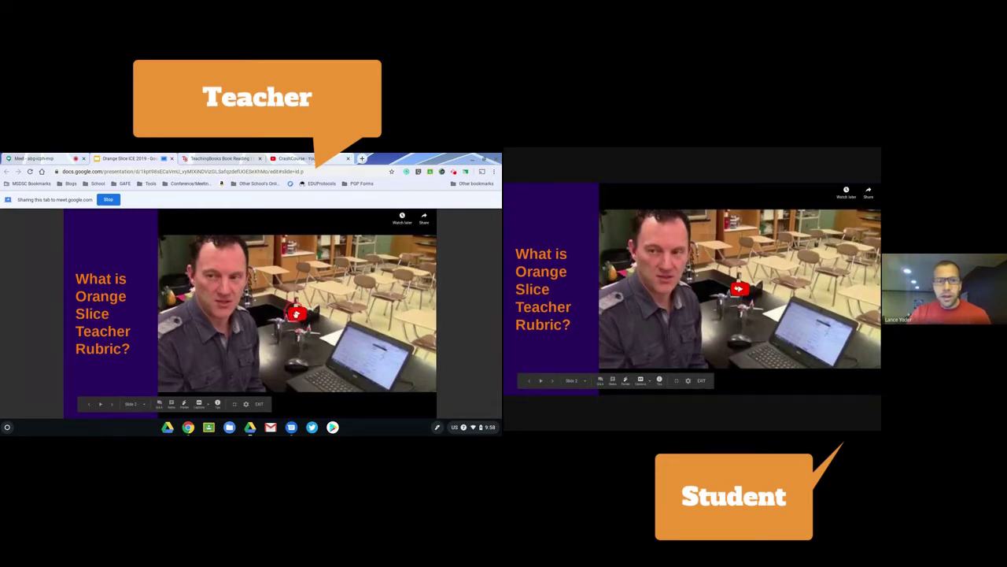
pyautogui.click(297, 314)
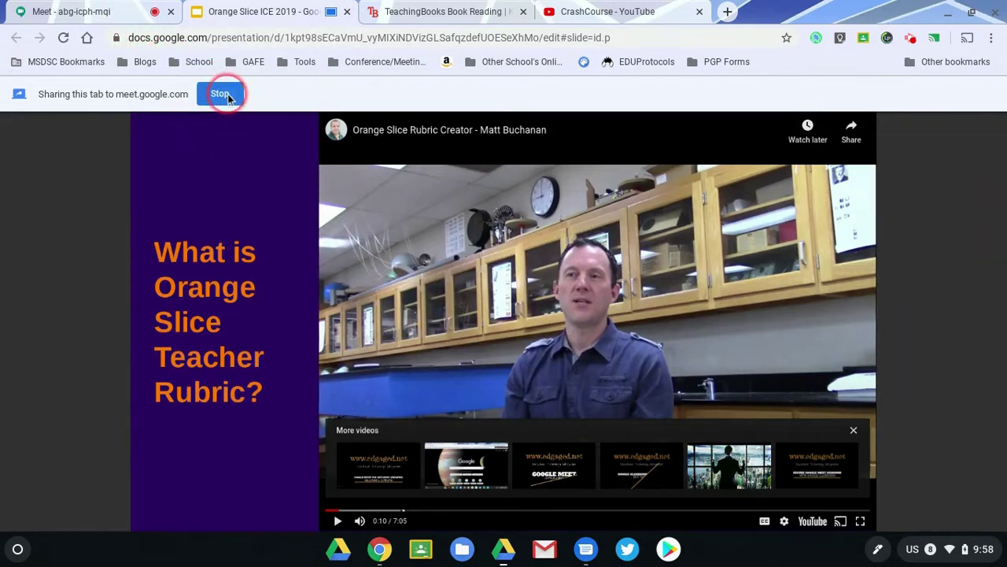
# Stop sharing the slides and present the TeachingBooks Kitten's First Full Moon tab instead.
pyautogui.click(221, 94)
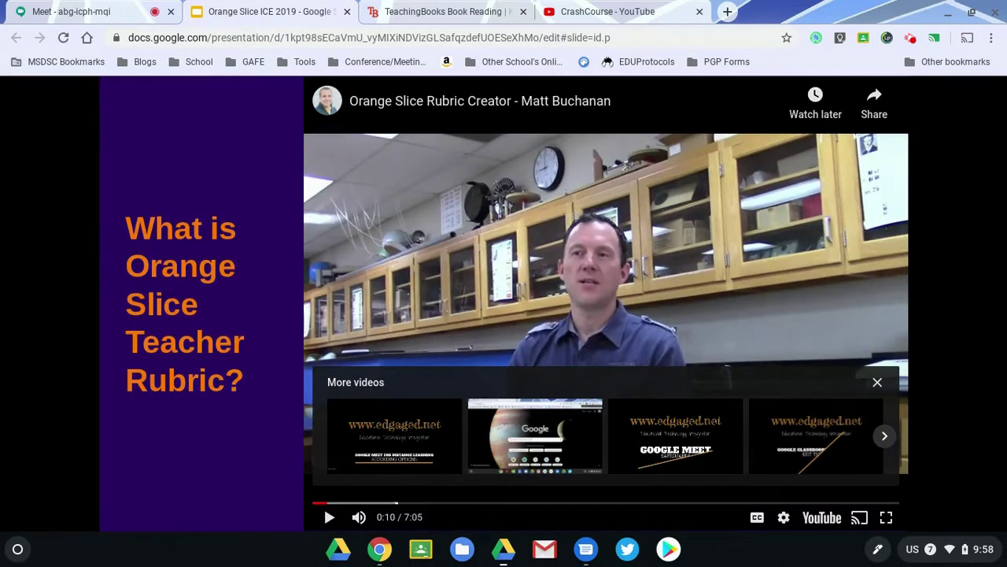
pyautogui.click(122, 16)
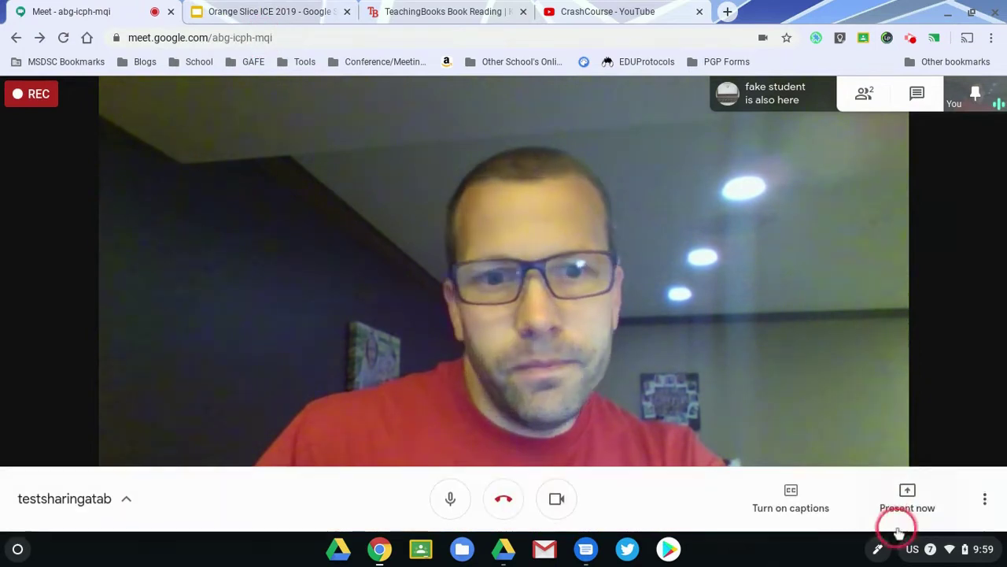
pyautogui.click(897, 510)
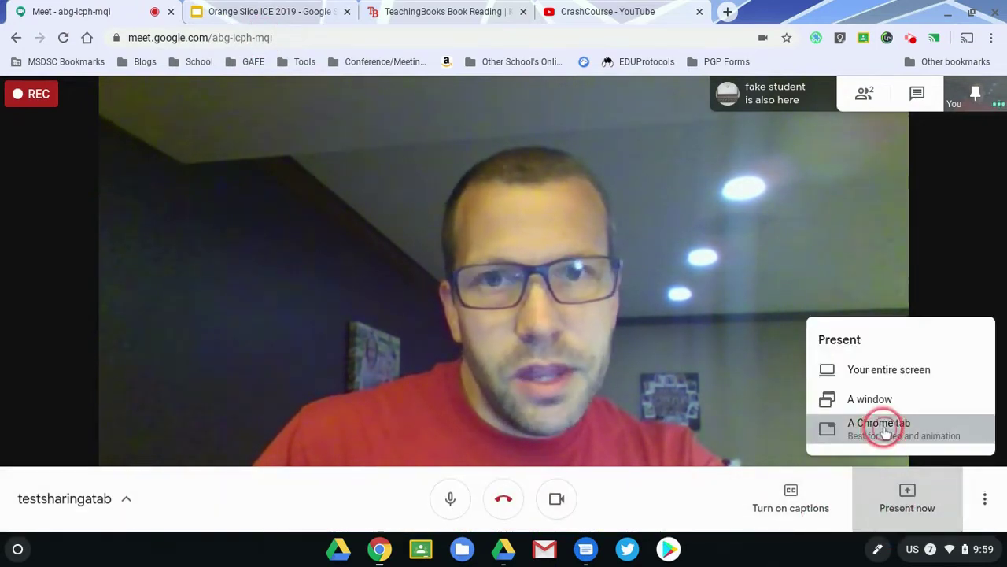
pyautogui.click(882, 427)
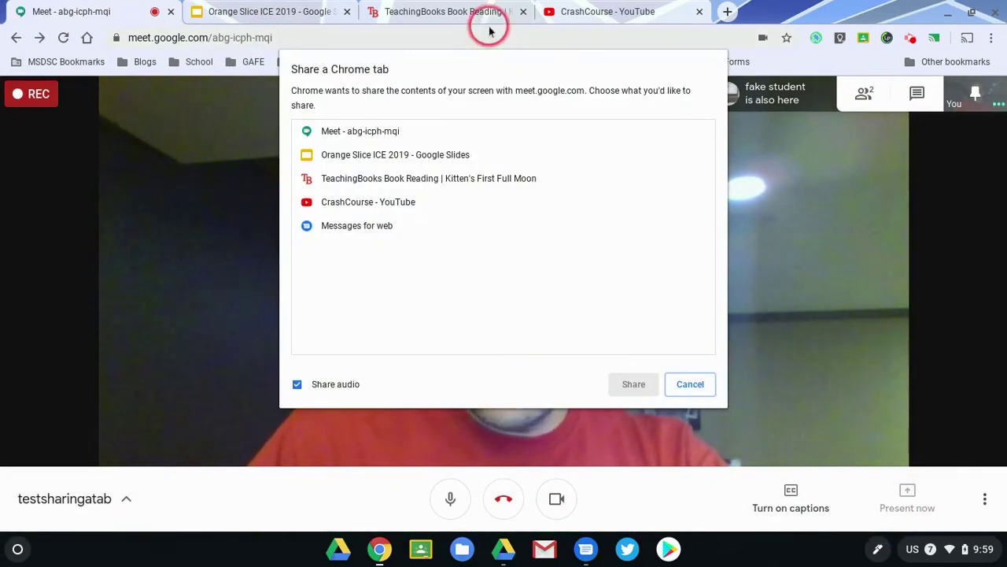
pyautogui.click(414, 177)
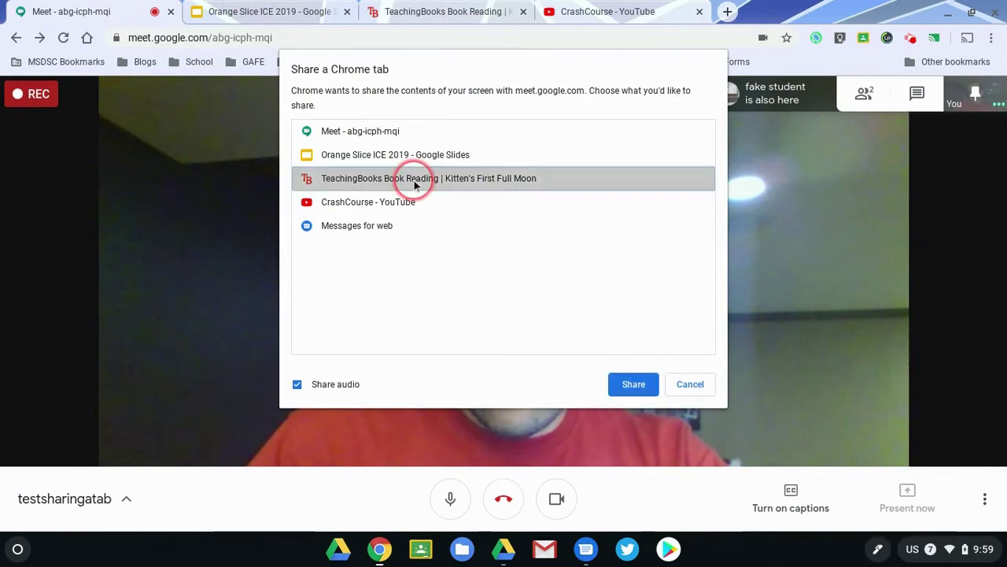
pyautogui.click(641, 384)
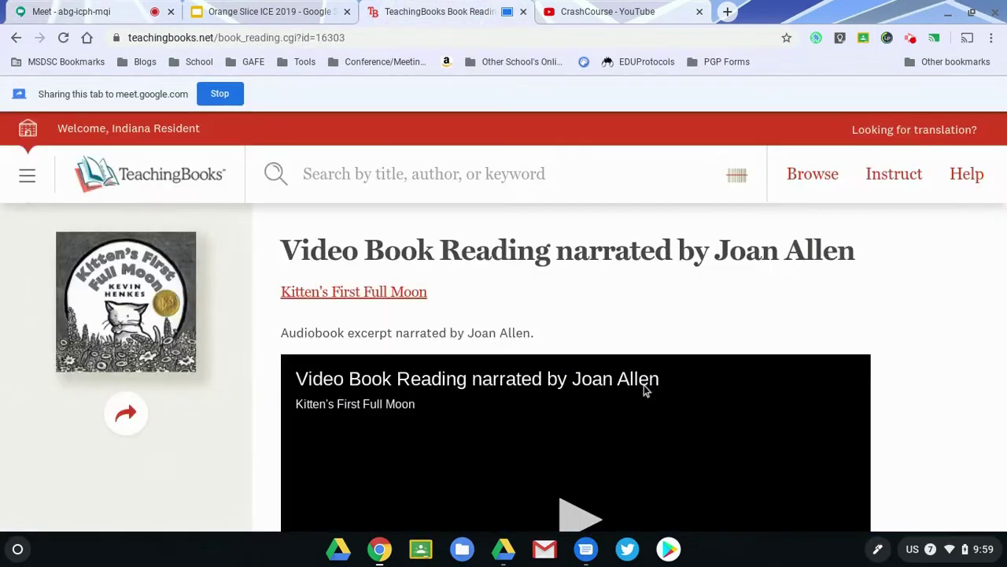
pyautogui.click(641, 382)
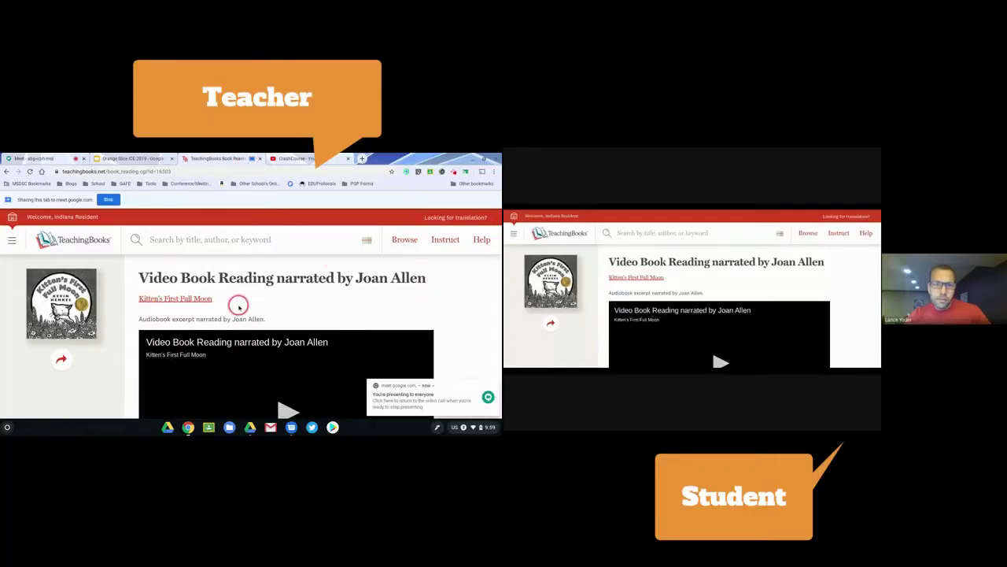
# Play the author's Audio Name Pronunciation recording, then stop sharing the TeachingBooks tab.
pyautogui.scroll(-1, 142, 299)
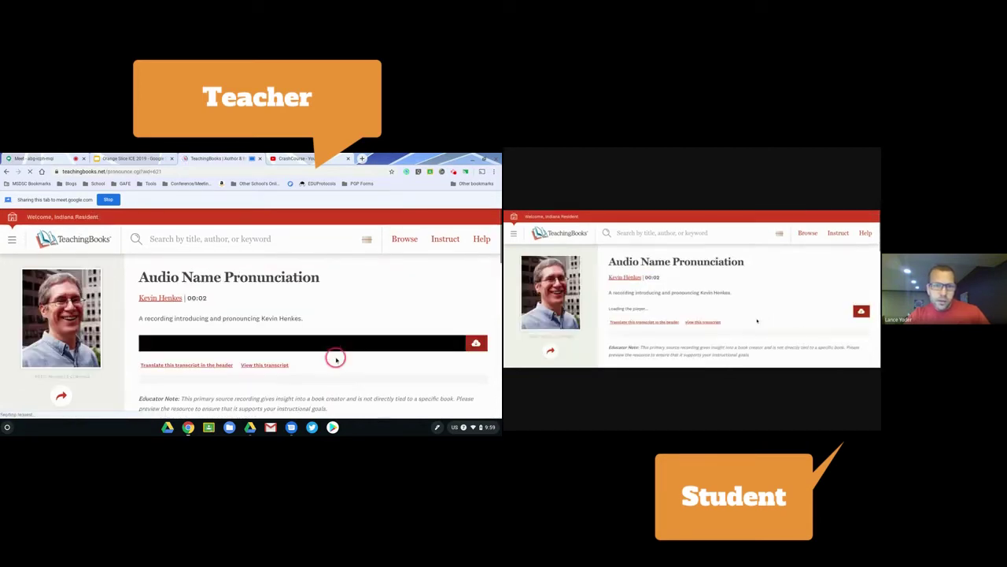
pyautogui.scroll(-5, 333, 353)
pyautogui.scroll(1, 336, 357)
pyautogui.scroll(5, 336, 357)
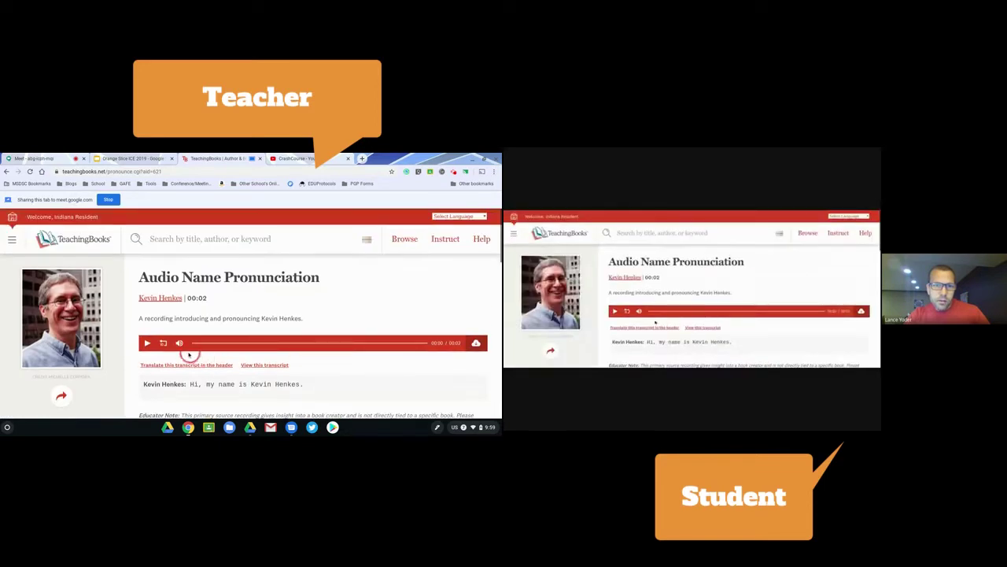
pyautogui.click(147, 344)
pyautogui.scroll(-1, 148, 346)
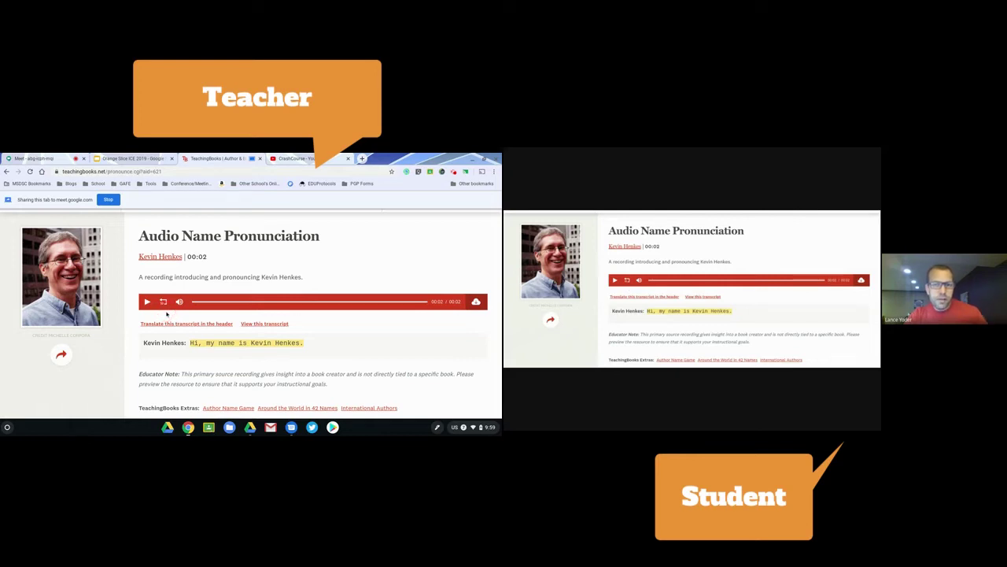
pyautogui.click(108, 202)
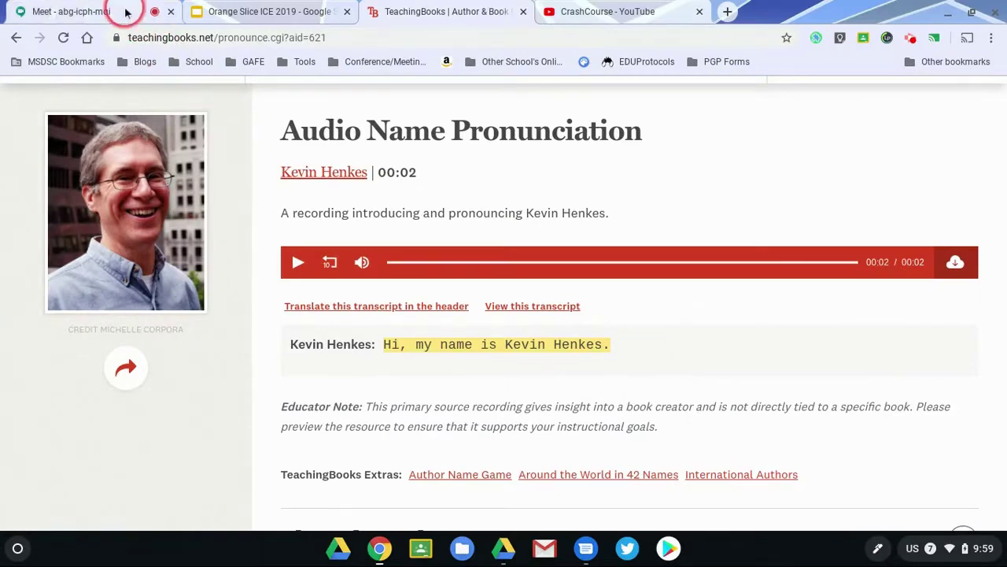
# Glance at the CrashCourse YouTube tab, then come back to the Meet call tab.
pyautogui.click(126, 11)
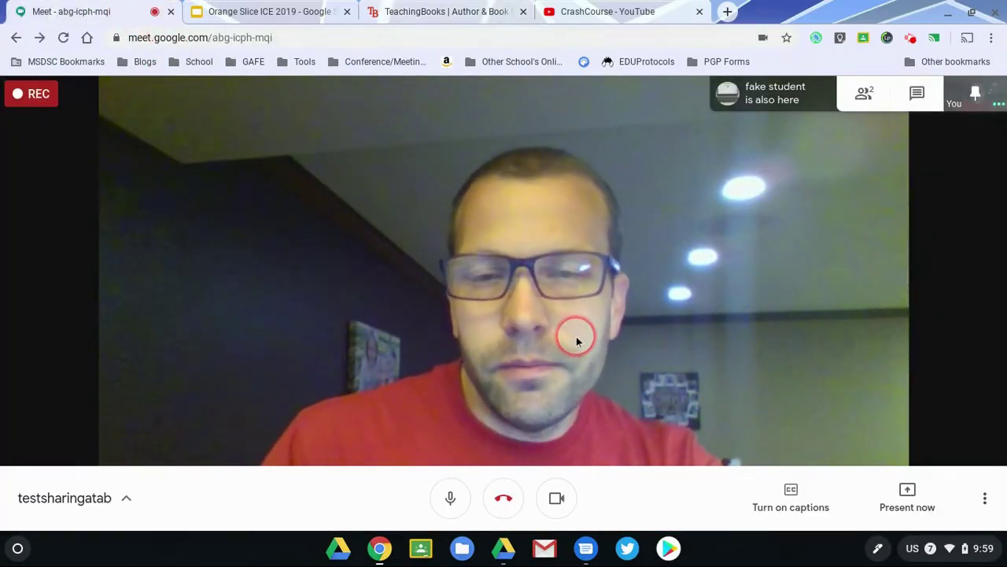
pyautogui.click(610, 14)
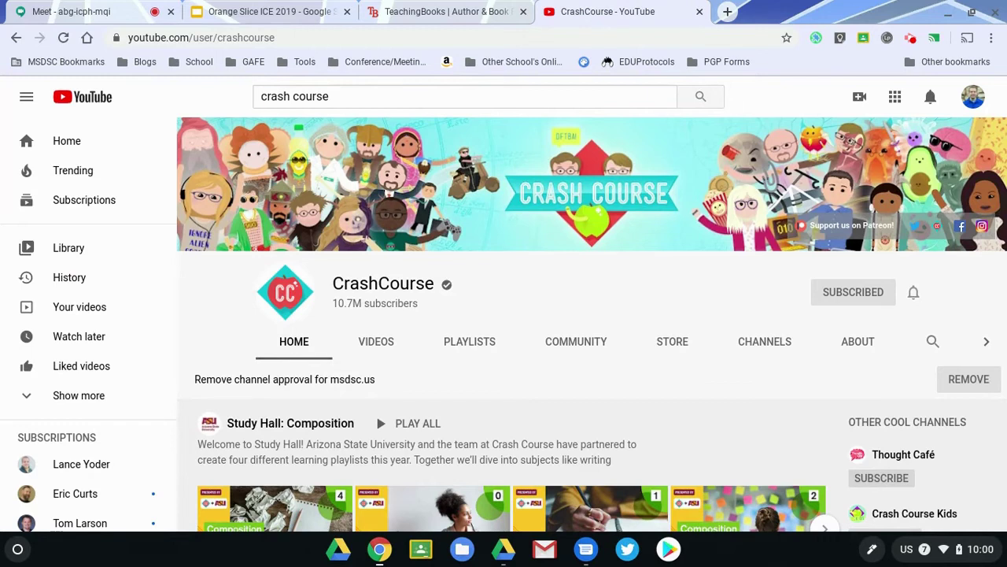
pyautogui.click(128, 13)
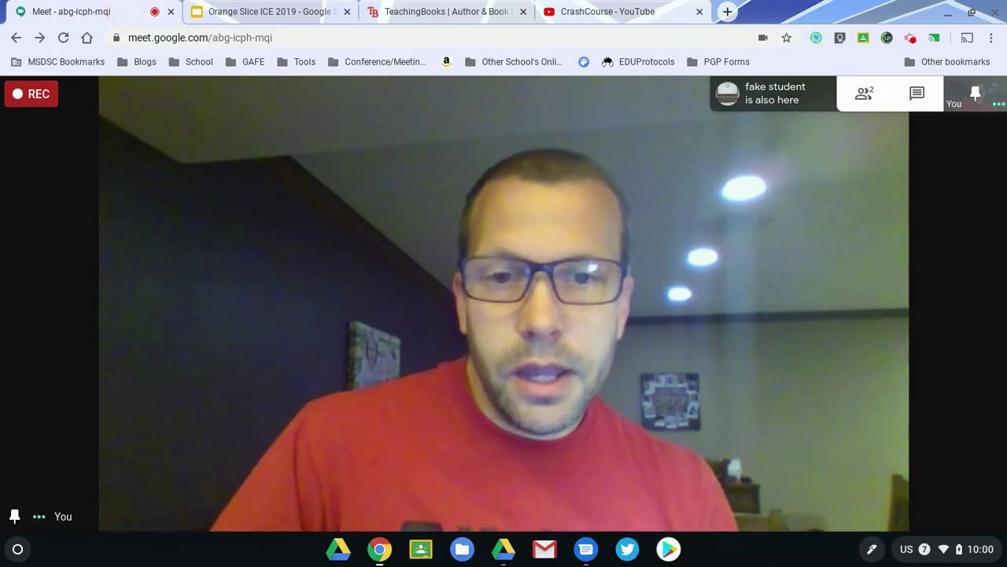
pyautogui.moveTo(379, 214)
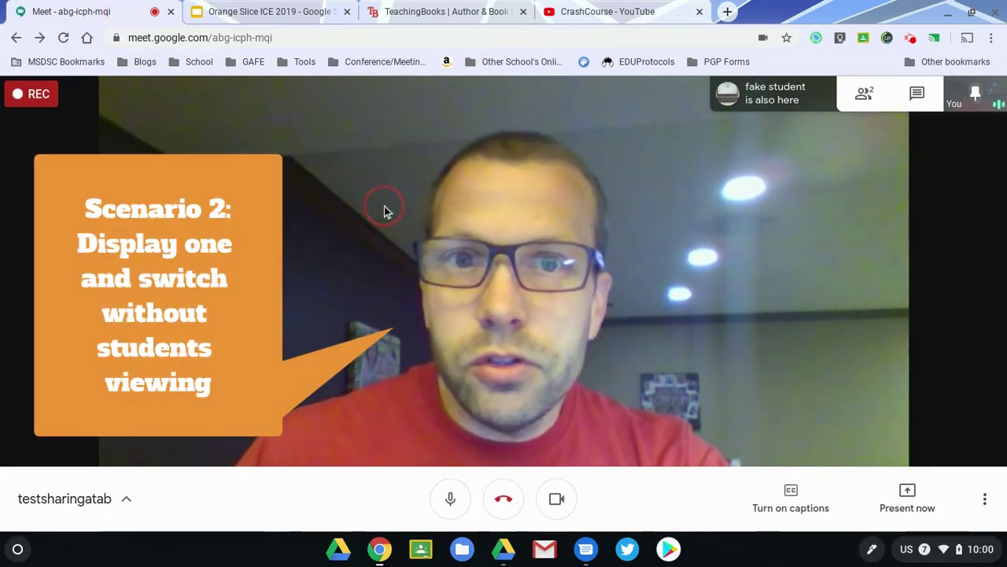
# Open the Present now menu offering entire screen, a window, or a Chrome tab.
pyautogui.click(452, 237)
pyautogui.click(860, 402)
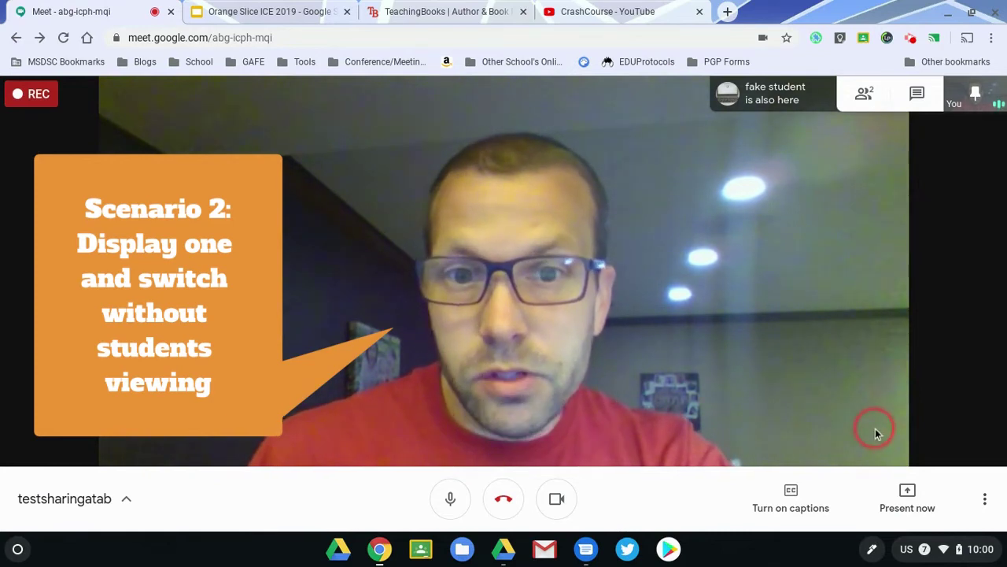
pyautogui.click(902, 492)
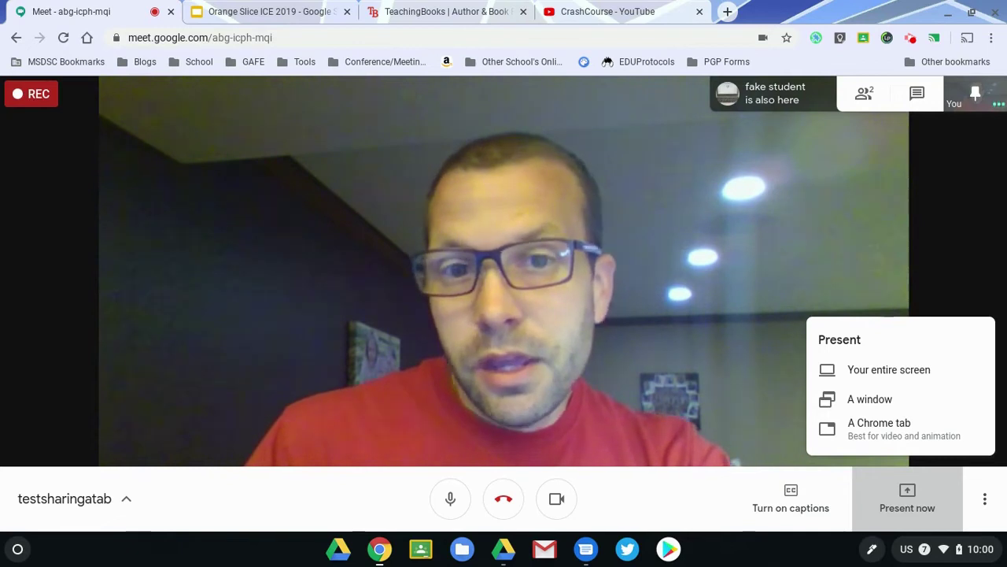
# Present only the Orange Slice ICE 2019 slides Chrome tab to the call.
pyautogui.click(894, 432)
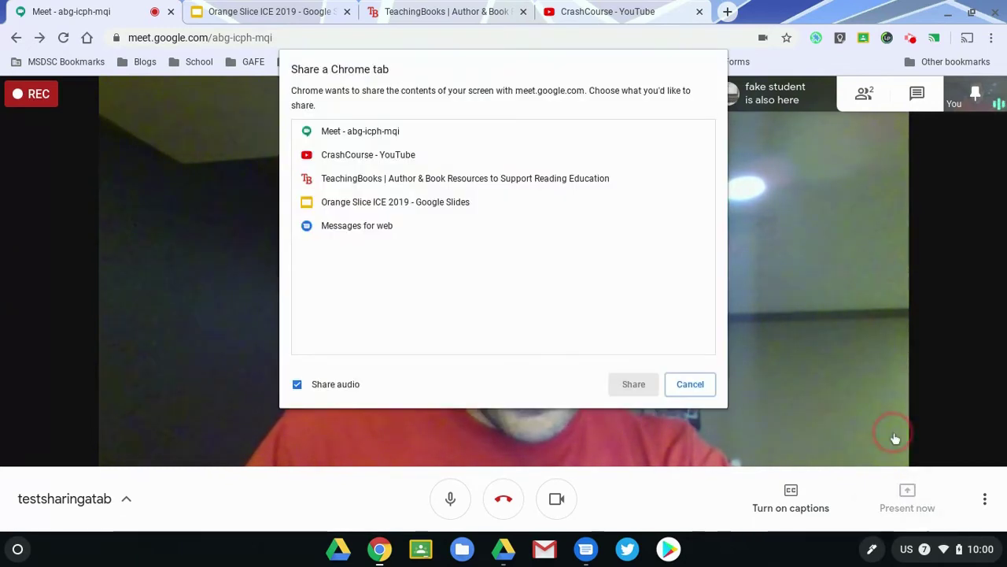
pyautogui.click(453, 202)
pyautogui.click(634, 384)
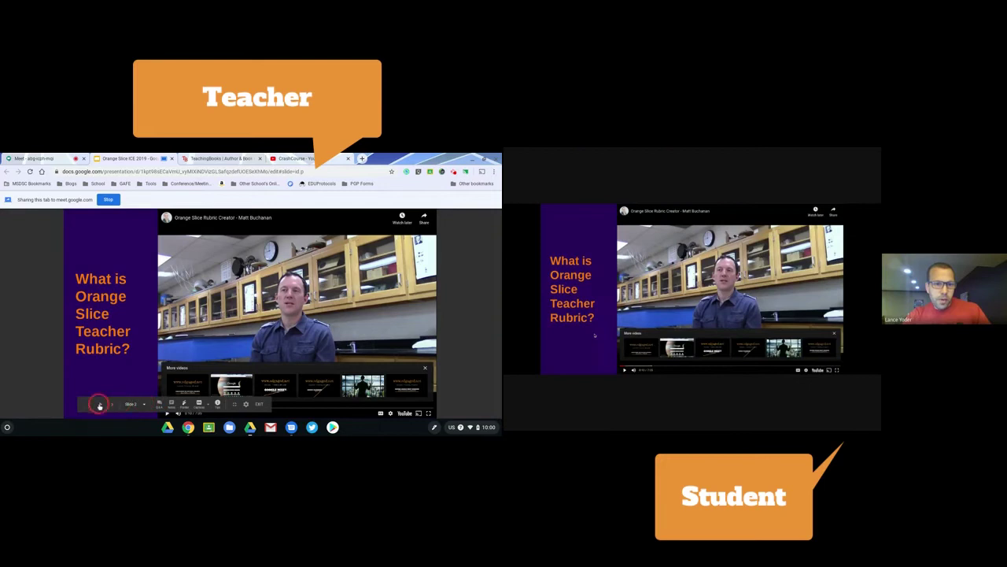
# Go back to the title slide, then advance through the deck to the 'Best workflow?' slide.
pyautogui.click(90, 405)
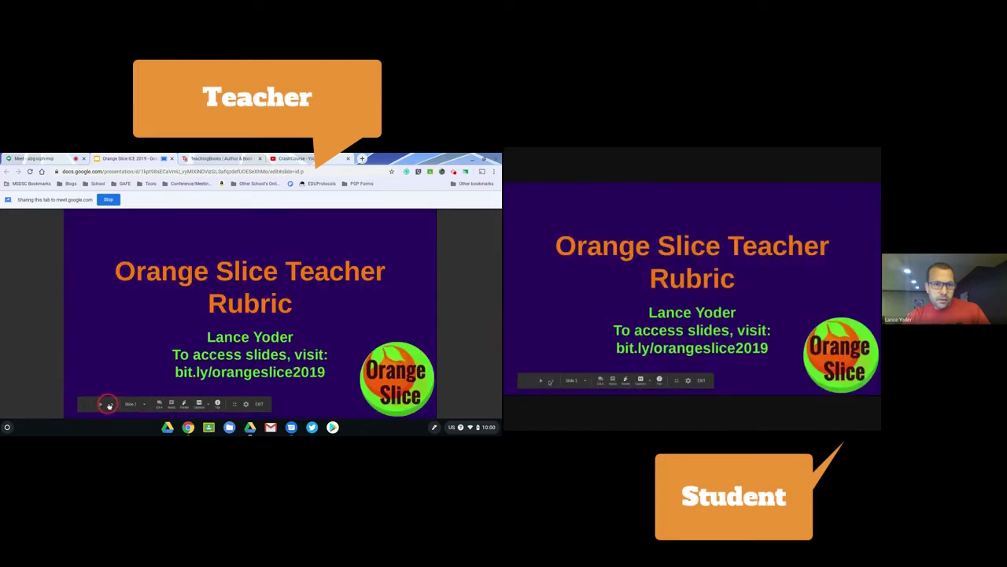
pyautogui.click(109, 404)
pyautogui.click(110, 404)
pyautogui.click(110, 405)
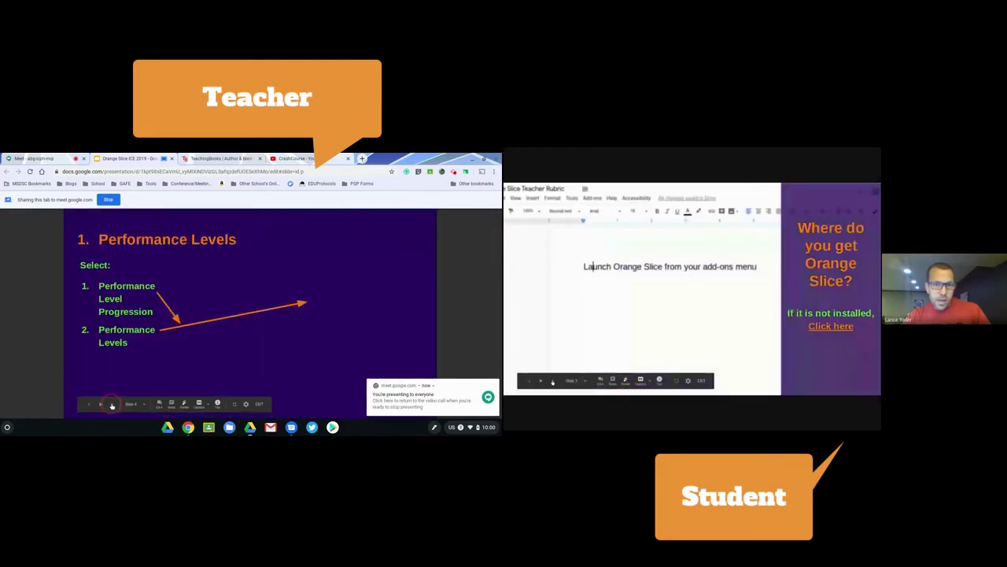
pyautogui.click(111, 404)
pyautogui.click(112, 405)
pyautogui.click(112, 405)
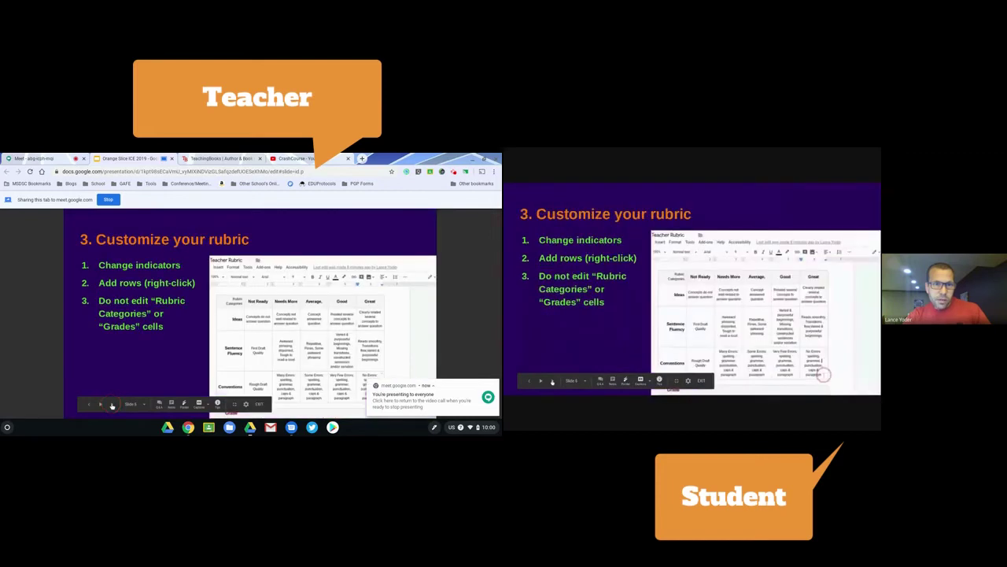
pyautogui.click(112, 405)
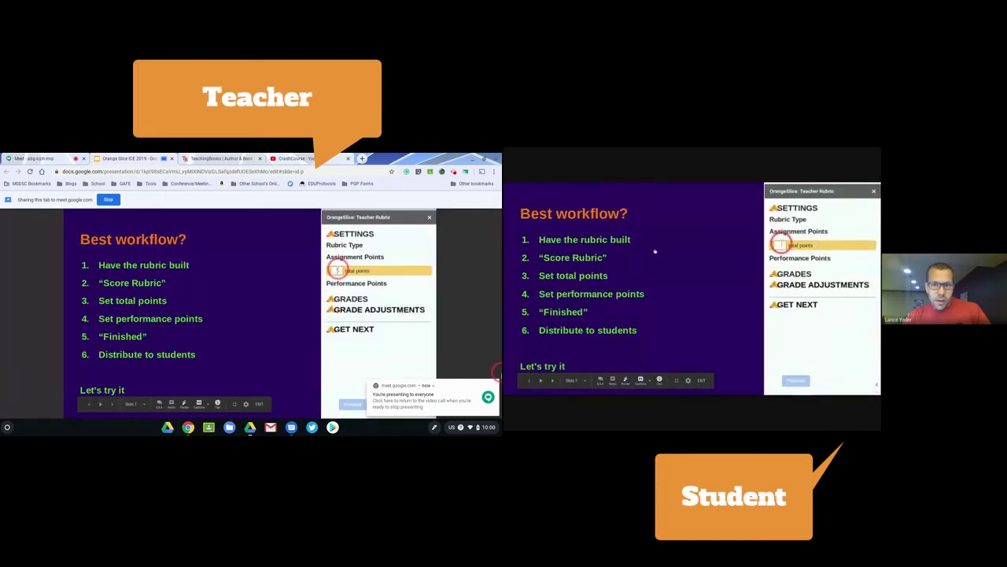
# Enter rubric Performance Points values 3 and 4, then switch privately to TeachingBooks.
pyautogui.click(494, 384)
pyautogui.click(348, 280)
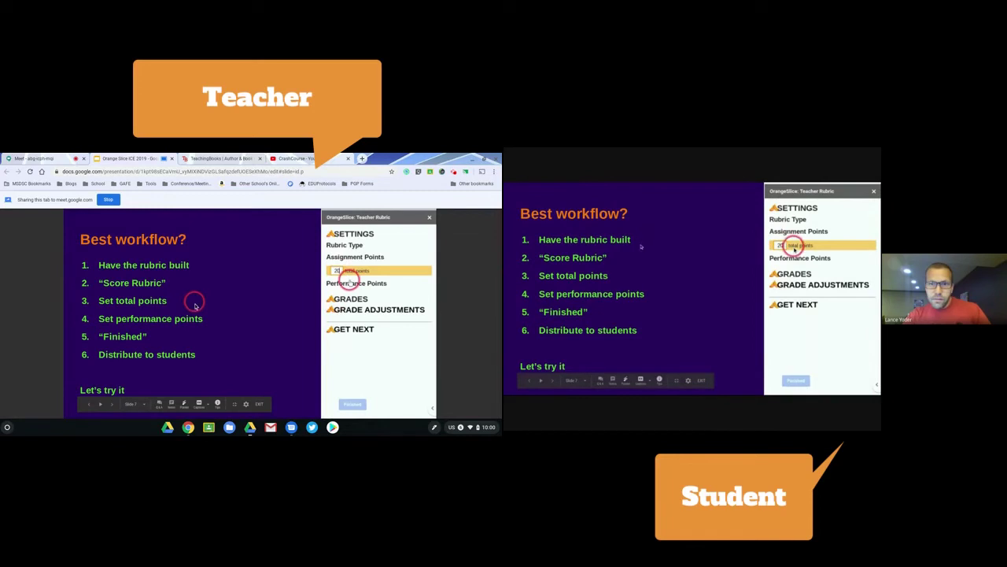
pyautogui.click(348, 307)
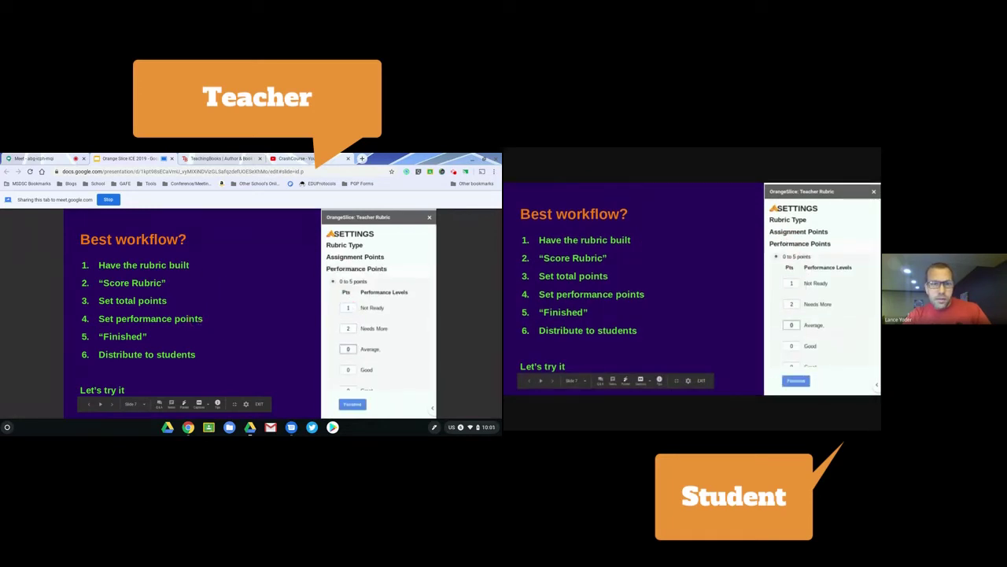
pyautogui.write('3')
pyautogui.press('Tab')
pyautogui.write('4')
pyautogui.click(218, 158)
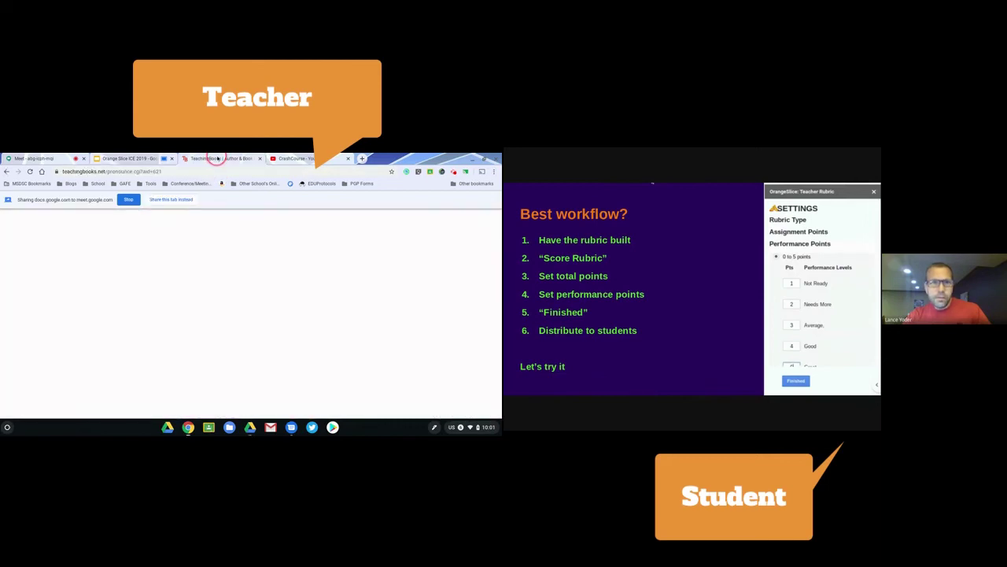
# Switch to the CrashCourse YouTube tab and set the rubric's total points to 20.
pyautogui.click(296, 159)
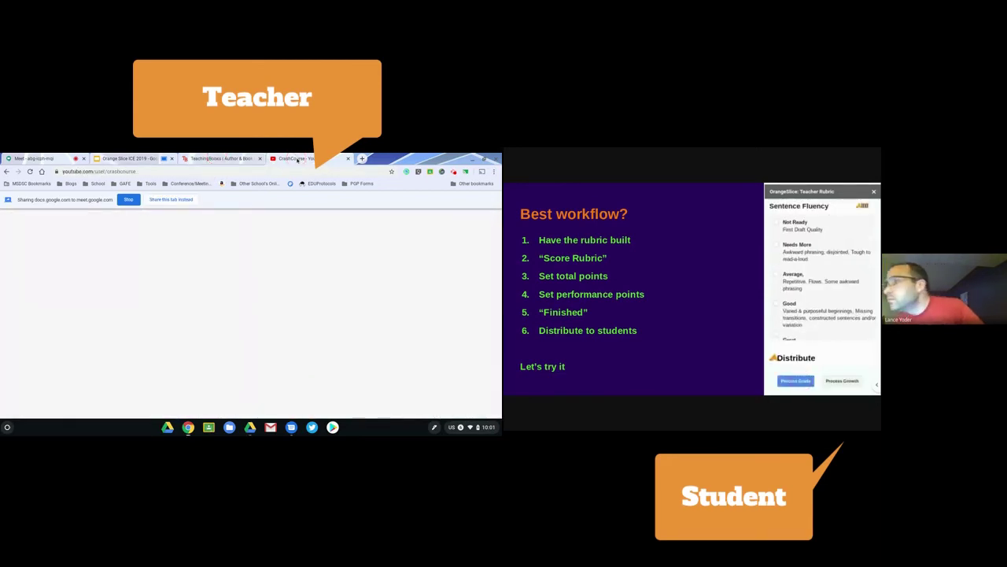
pyautogui.click(776, 275)
pyautogui.click(780, 245)
pyautogui.write('20')
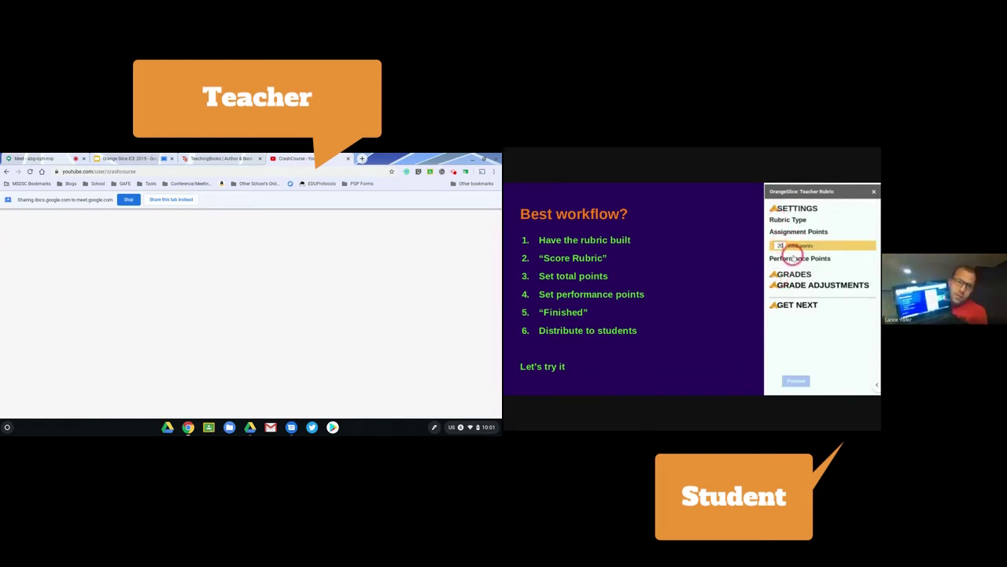
pyautogui.click(793, 257)
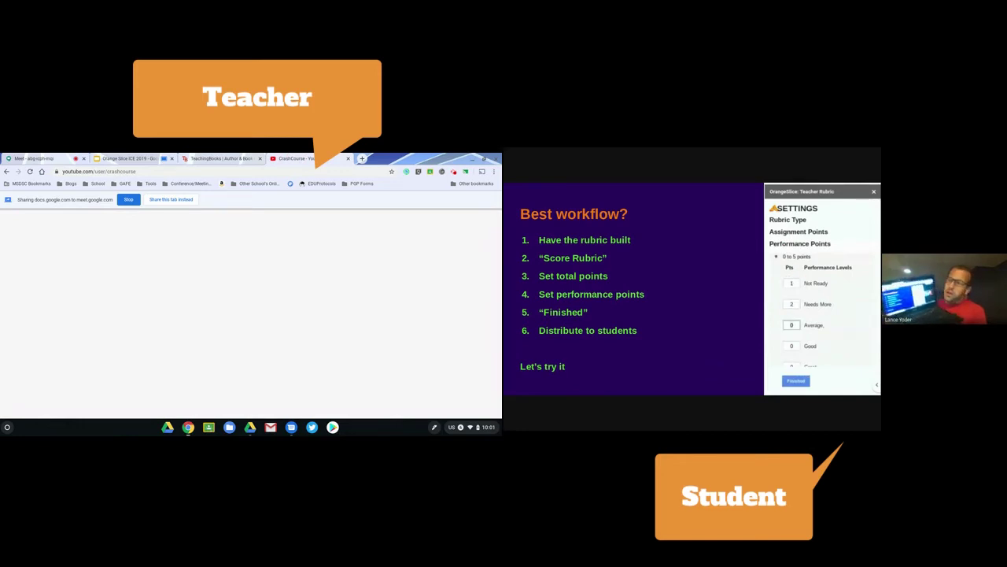
# Enter performance points 4, finish rubric settings, and return via TeachingBooks to the slides.
pyautogui.write('4')
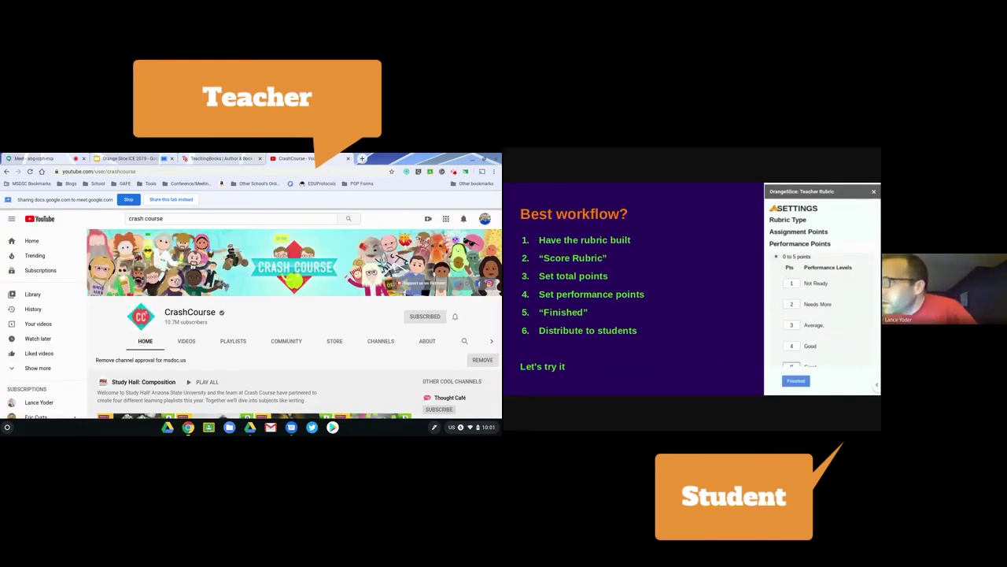
pyautogui.scroll(-5, 839, 310)
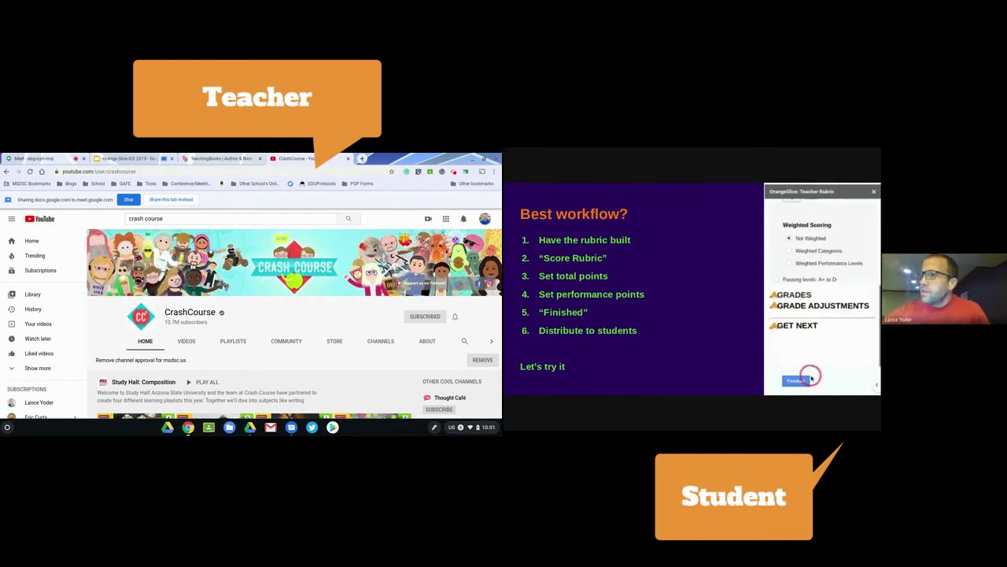
pyautogui.click(799, 382)
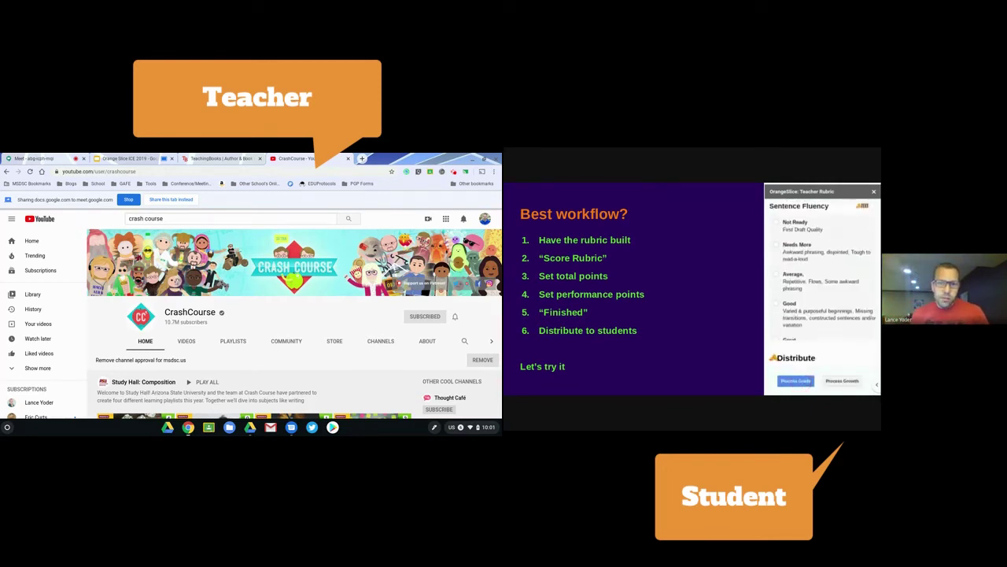
pyautogui.click(777, 250)
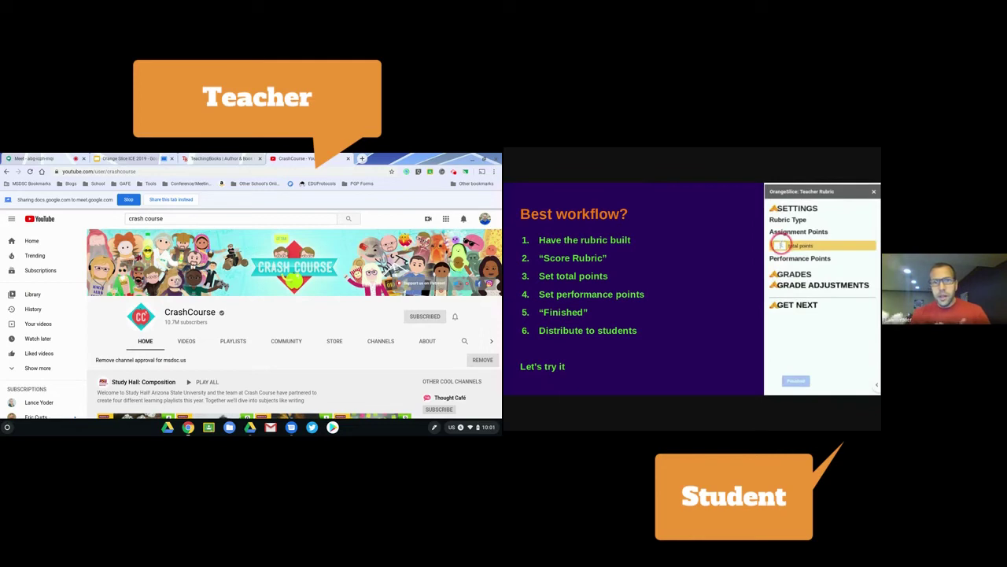
pyautogui.click(233, 158)
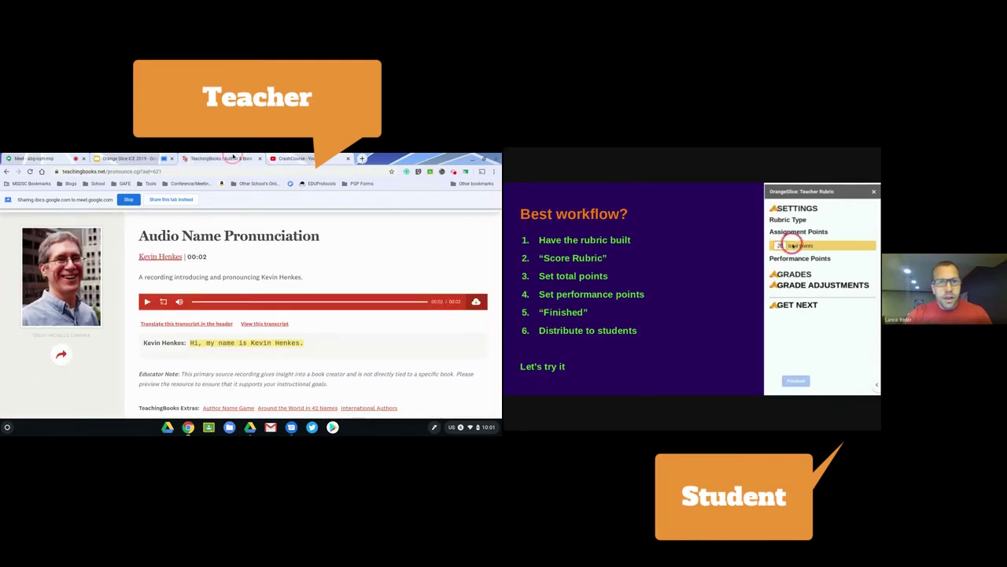
pyautogui.click(134, 159)
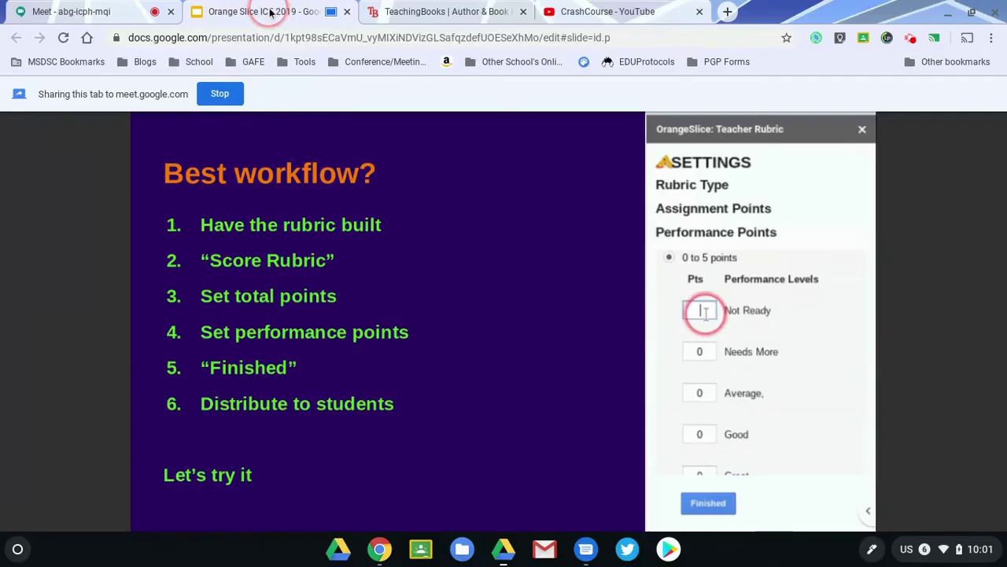
# Enter 2 for Needs More and 4 for Good, then return to the Meet call.
pyautogui.press('Tab')
pyautogui.write('2')
pyautogui.click(220, 93)
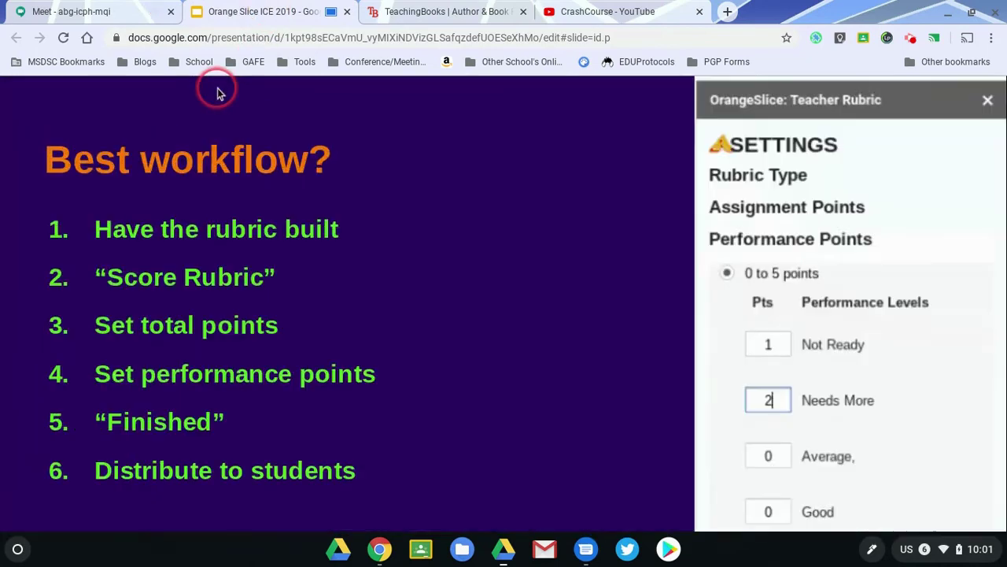
pyautogui.press('Tab')
pyautogui.write('4')
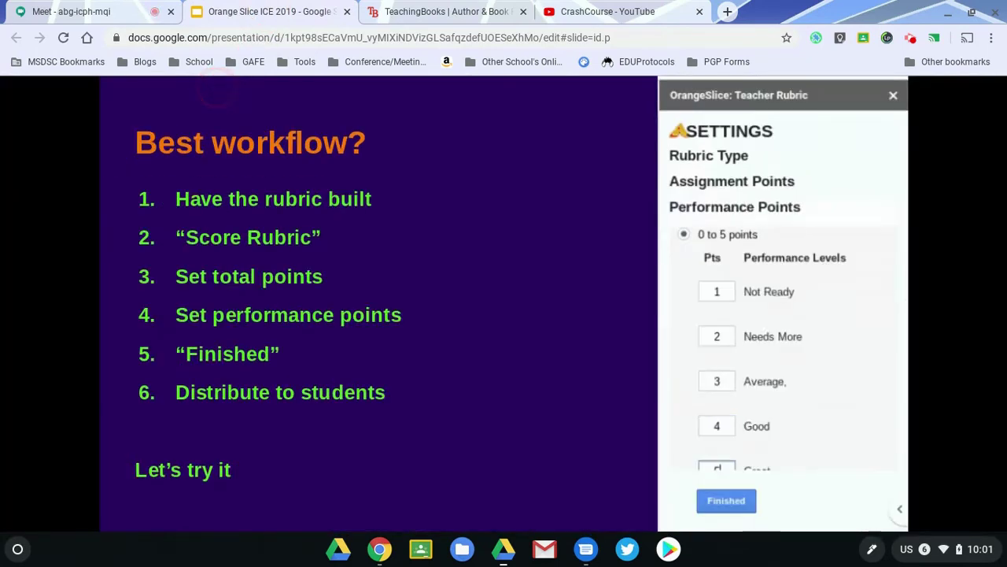
pyautogui.scroll(-5, 803, 369)
pyautogui.click(86, 8)
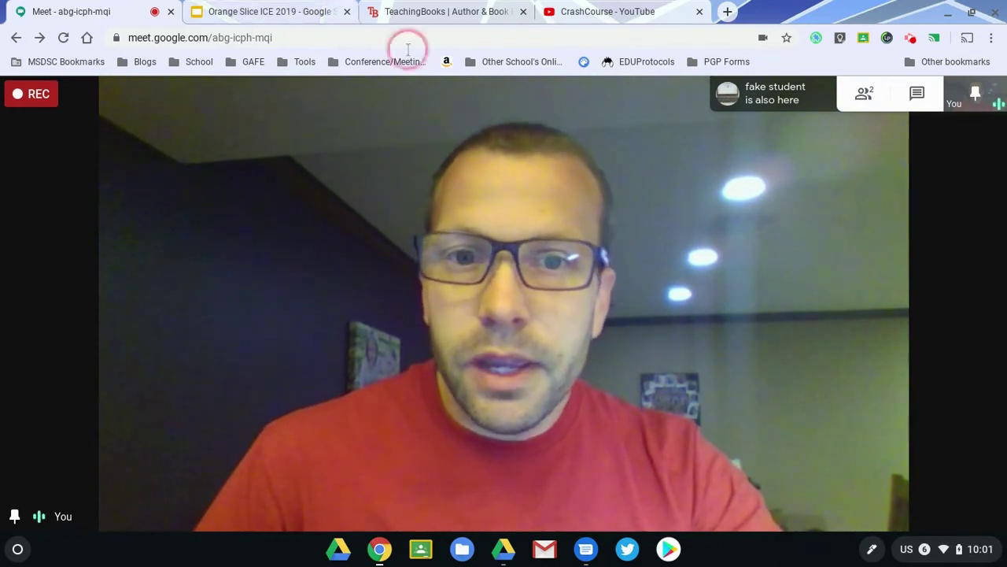
# Present the Orange Slice ICE 2019 slides tab, then return to Meet and close that tab.
pyautogui.moveTo(722, 414)
pyautogui.click(894, 503)
pyautogui.click(895, 426)
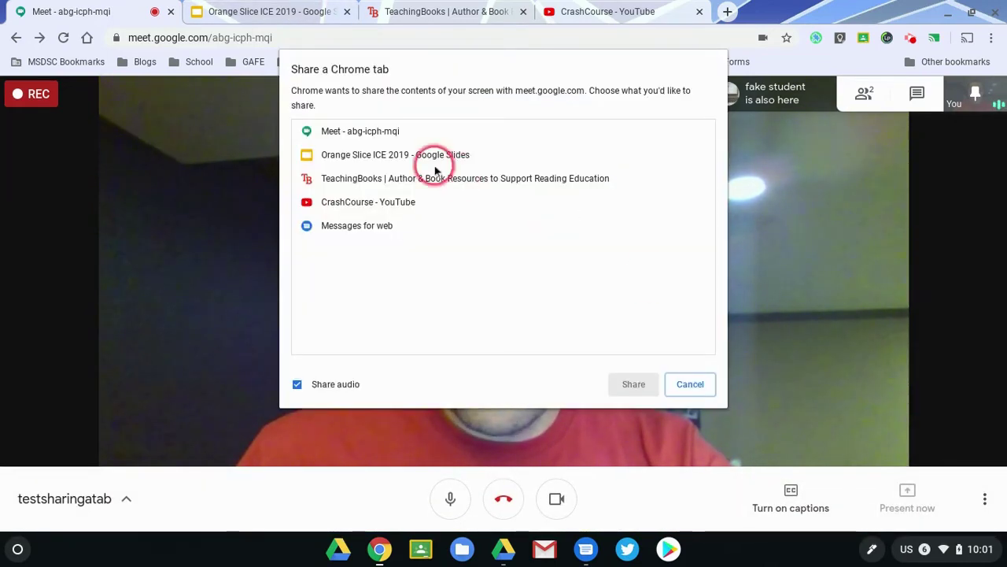
pyautogui.click(436, 159)
pyautogui.click(658, 384)
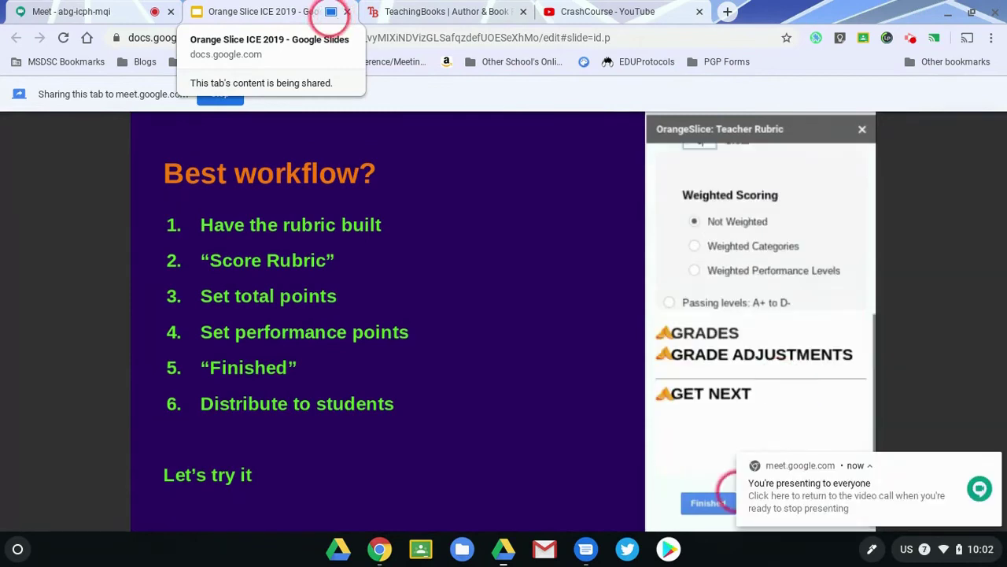
pyautogui.click(120, 8)
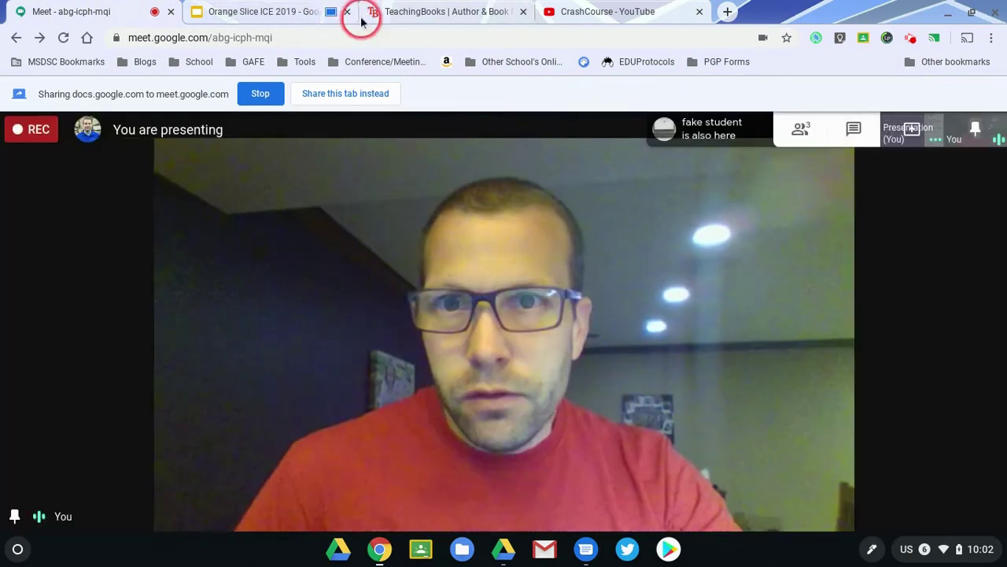
pyautogui.click(348, 13)
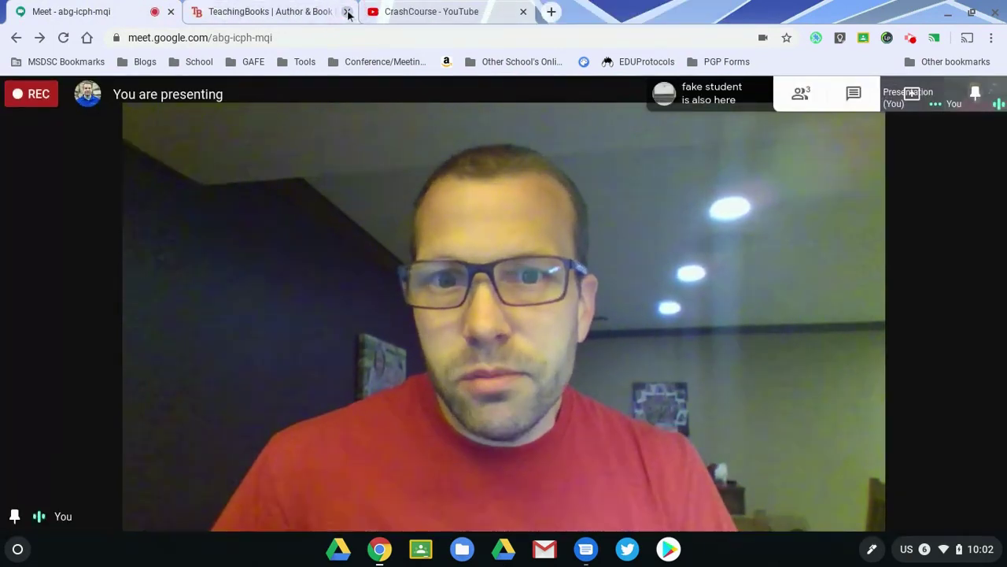